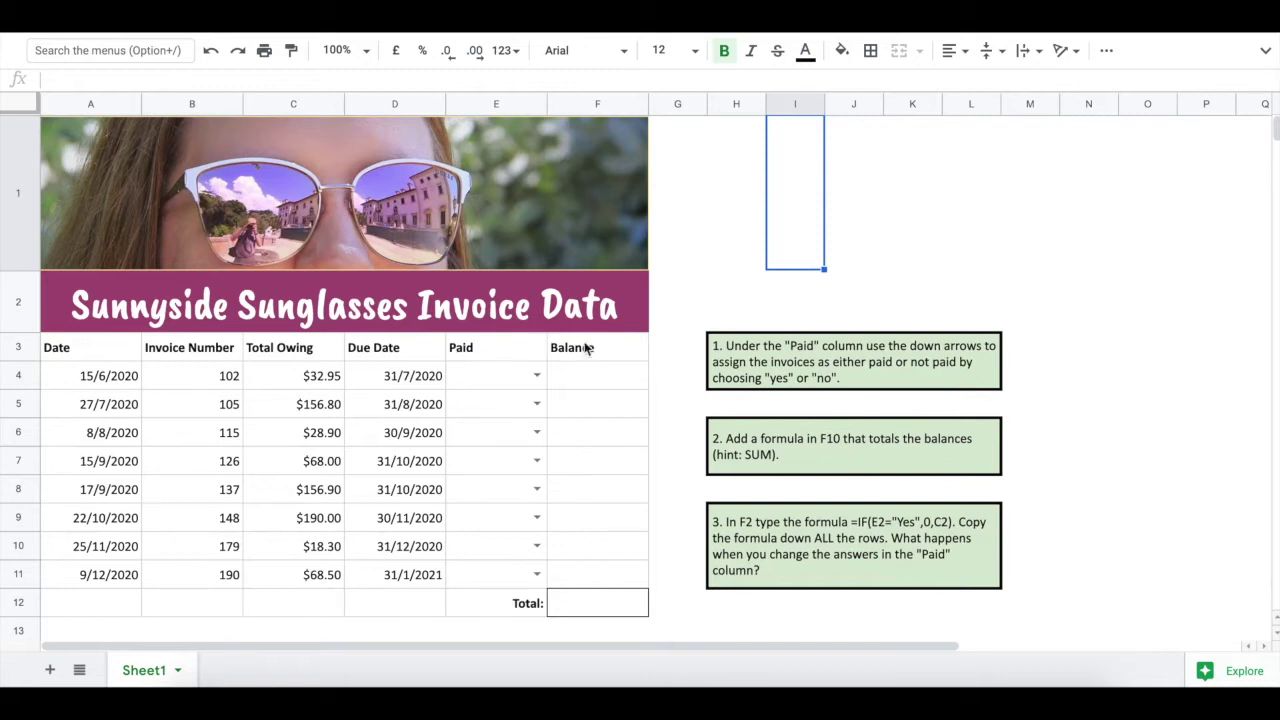
# Step: Set Paid to Yes for invoices 102 and 126, and No for 105 and 115
pyautogui.click(537, 376)
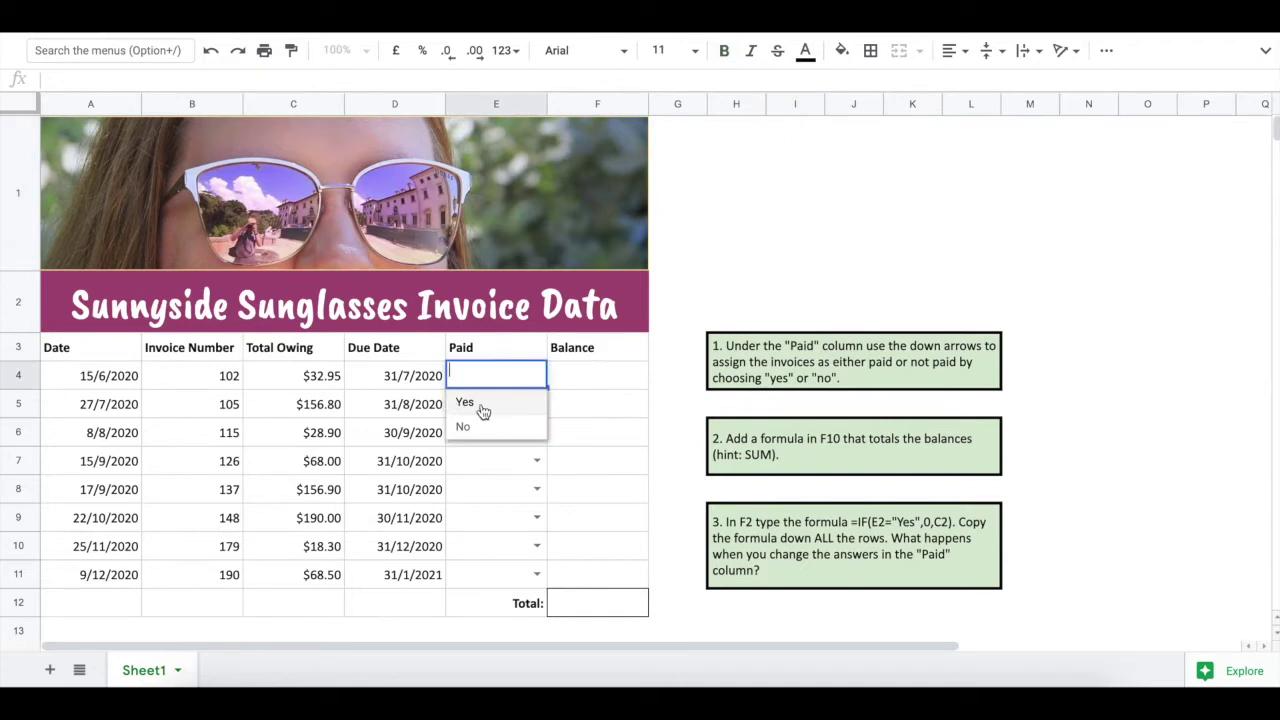
pyautogui.click(483, 403)
pyautogui.click(537, 404)
pyautogui.click(470, 455)
pyautogui.click(537, 432)
pyautogui.click(490, 483)
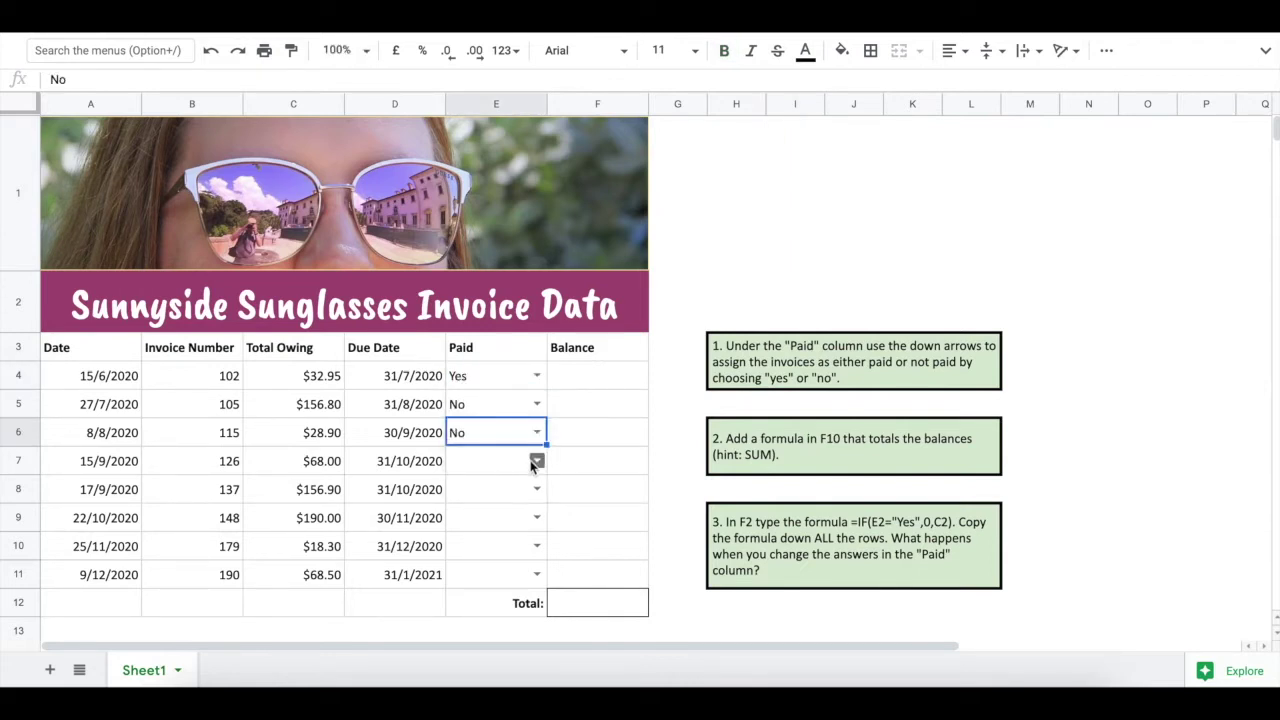
pyautogui.click(537, 461)
pyautogui.click(508, 490)
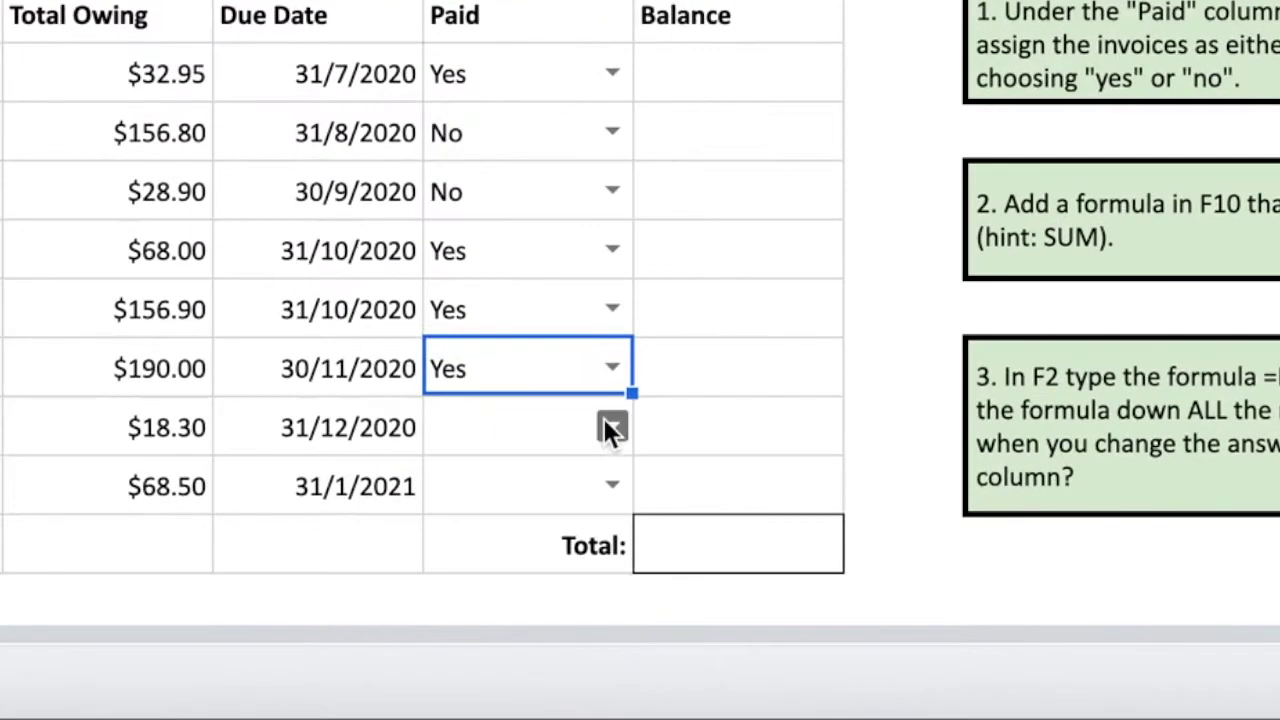
# Step: Set Paid to Yes for invoice 179 and No for invoice 190
pyautogui.click(549, 526)
pyautogui.click(500, 366)
pyautogui.click(610, 486)
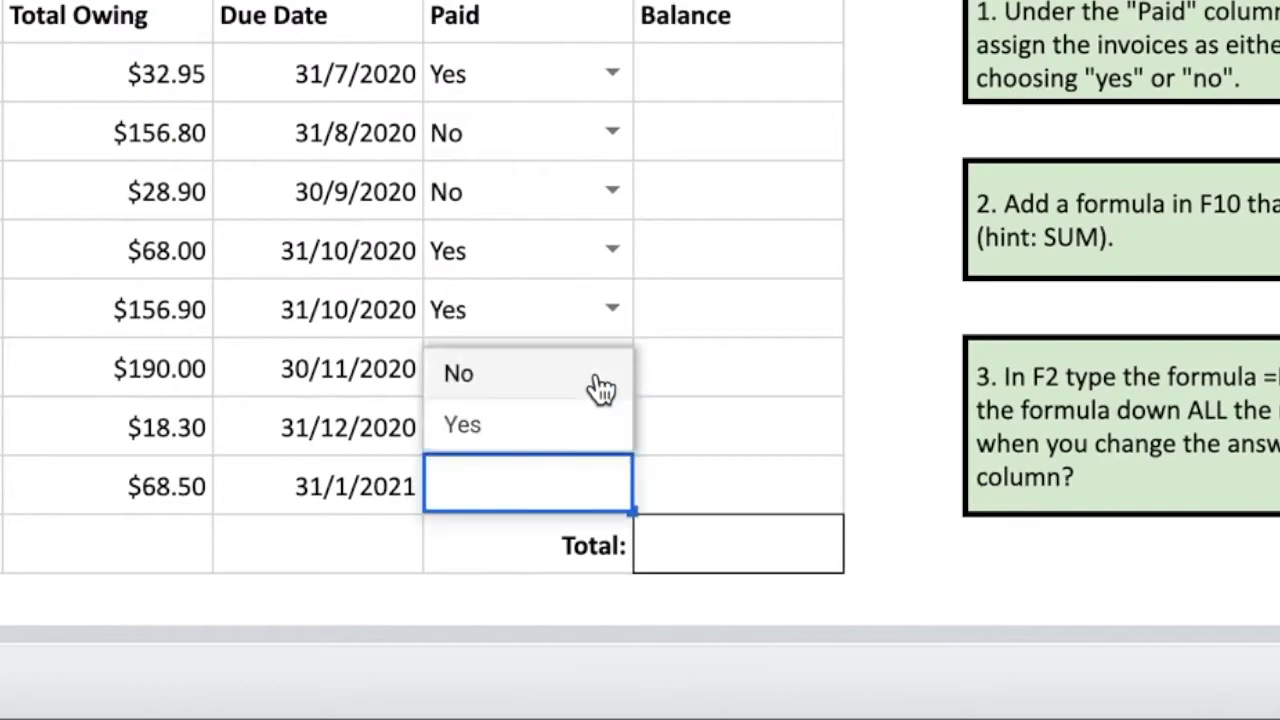
pyautogui.click(600, 374)
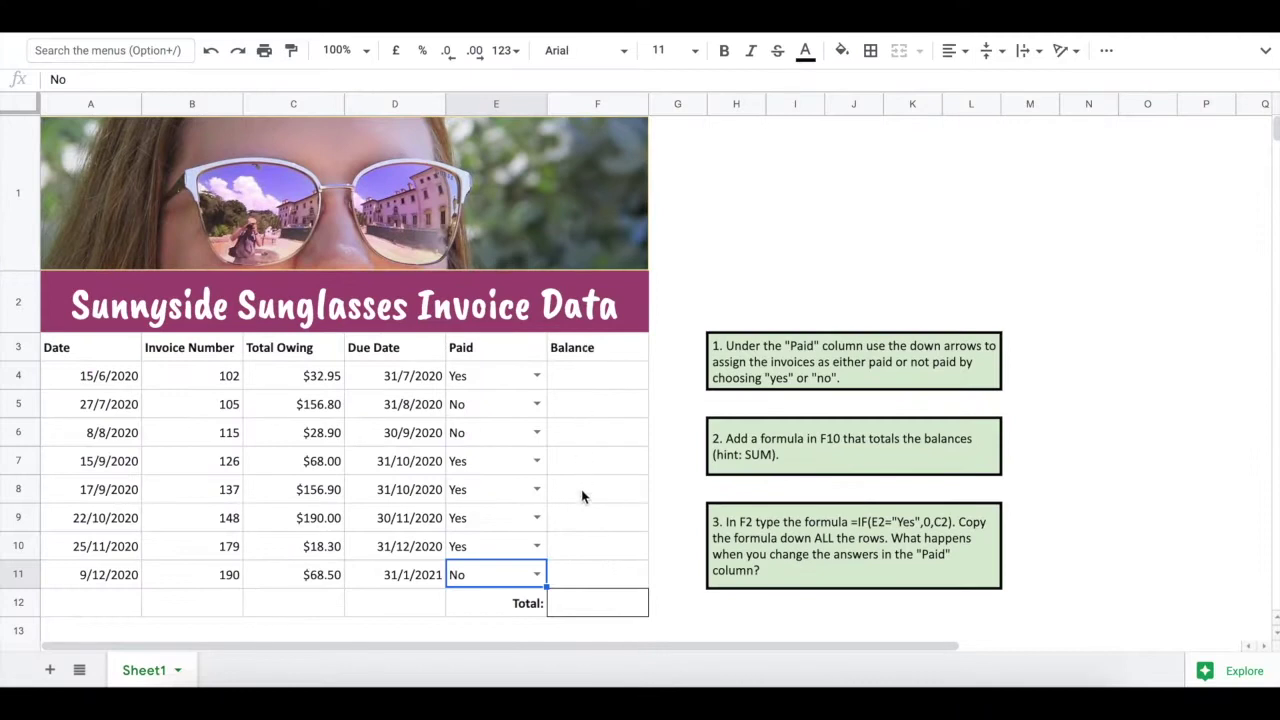
pyautogui.click(594, 612)
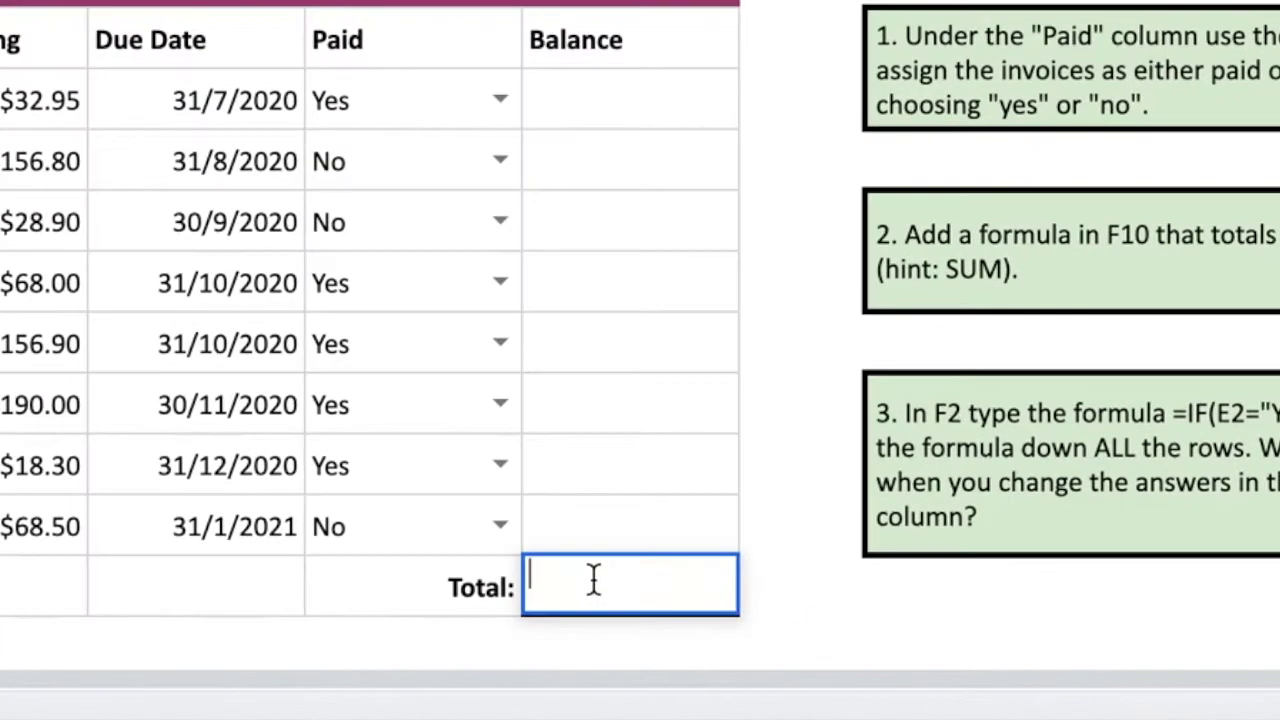
# Step: Enter =SUM(F4:F11) in the Total cell F12, which shows $0.00
pyautogui.write('=')
pyautogui.write('su')
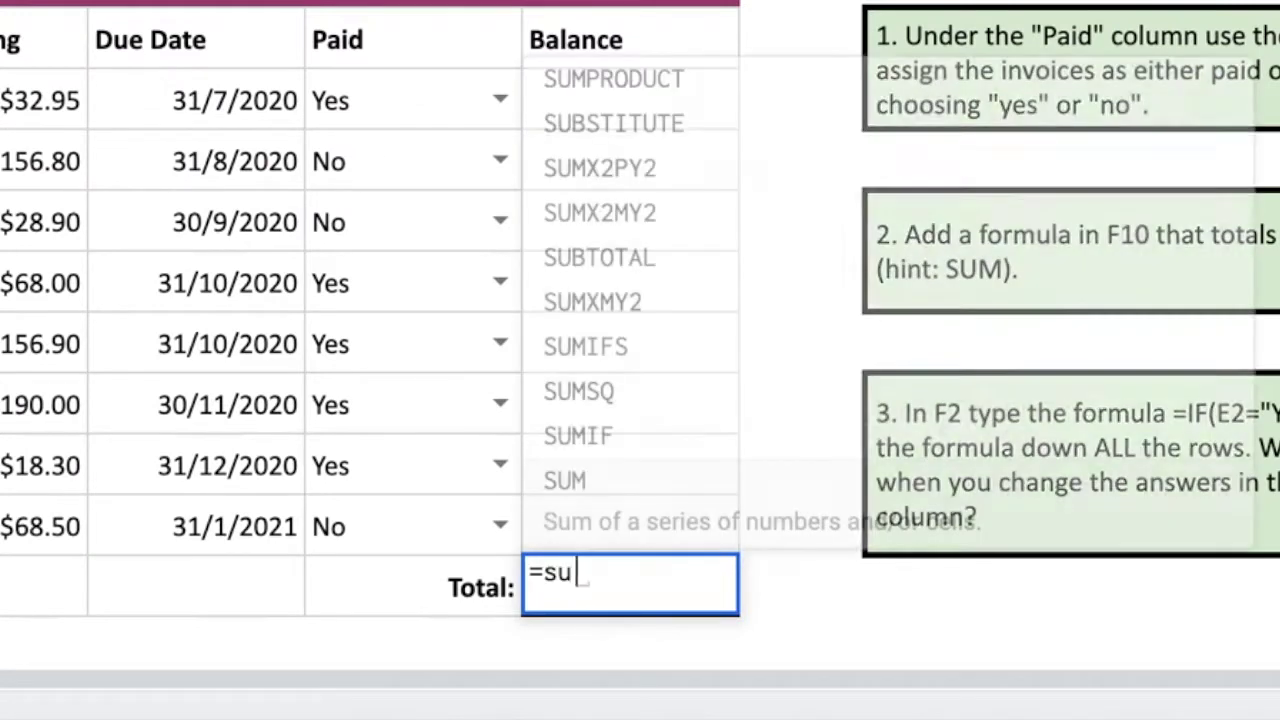
pyautogui.write('m(')
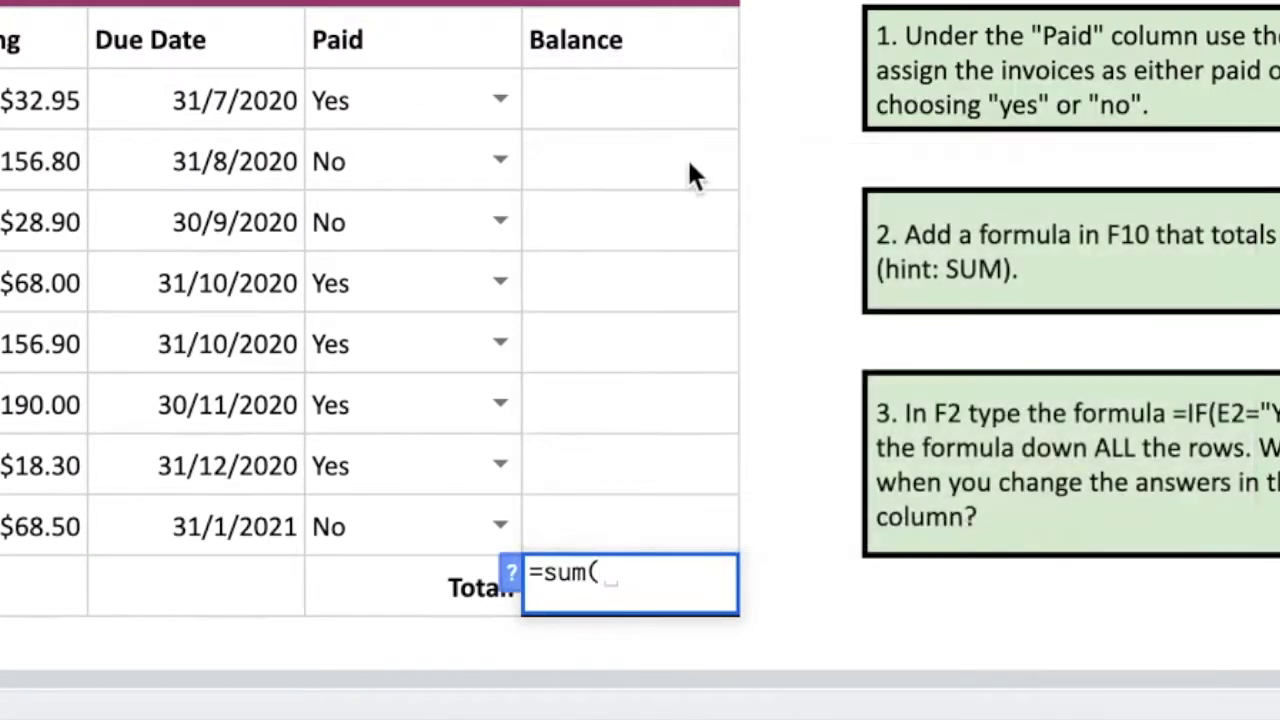
pyautogui.moveTo(677, 120); pyautogui.dragTo(681, 528)
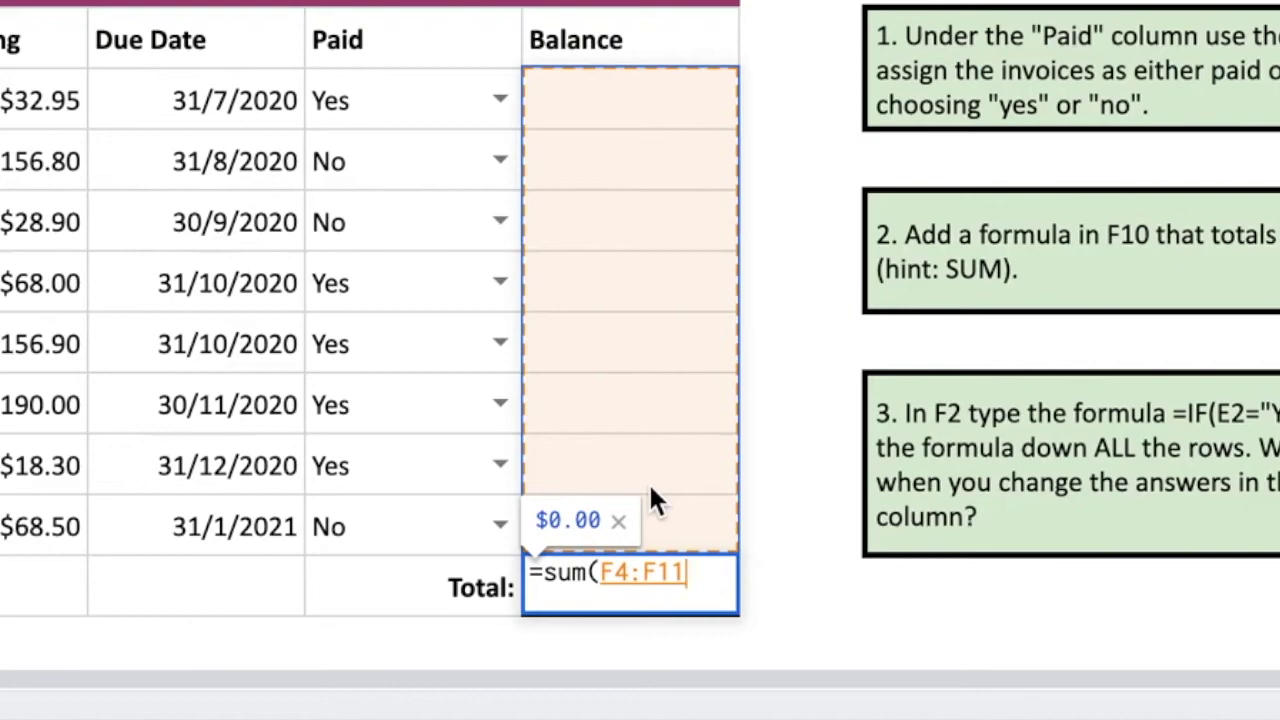
pyautogui.write(')')
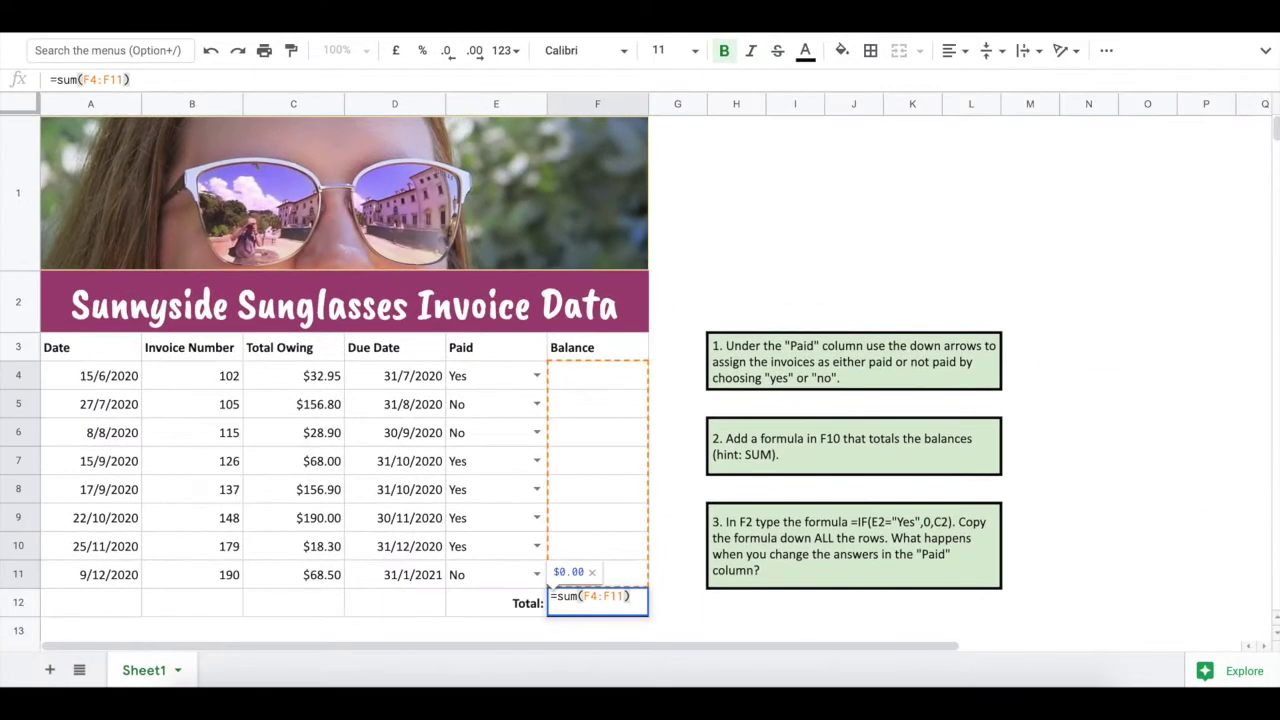
pyautogui.press('Return')
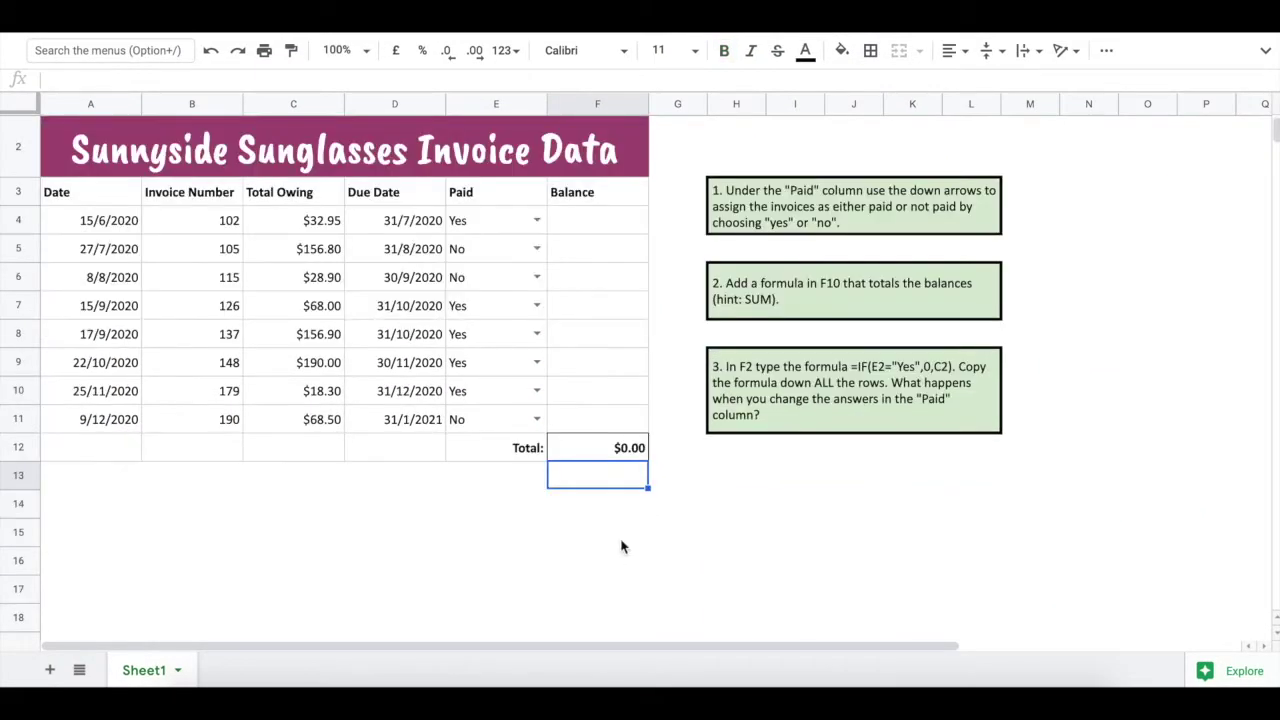
pyautogui.scroll(2, 629, 505)
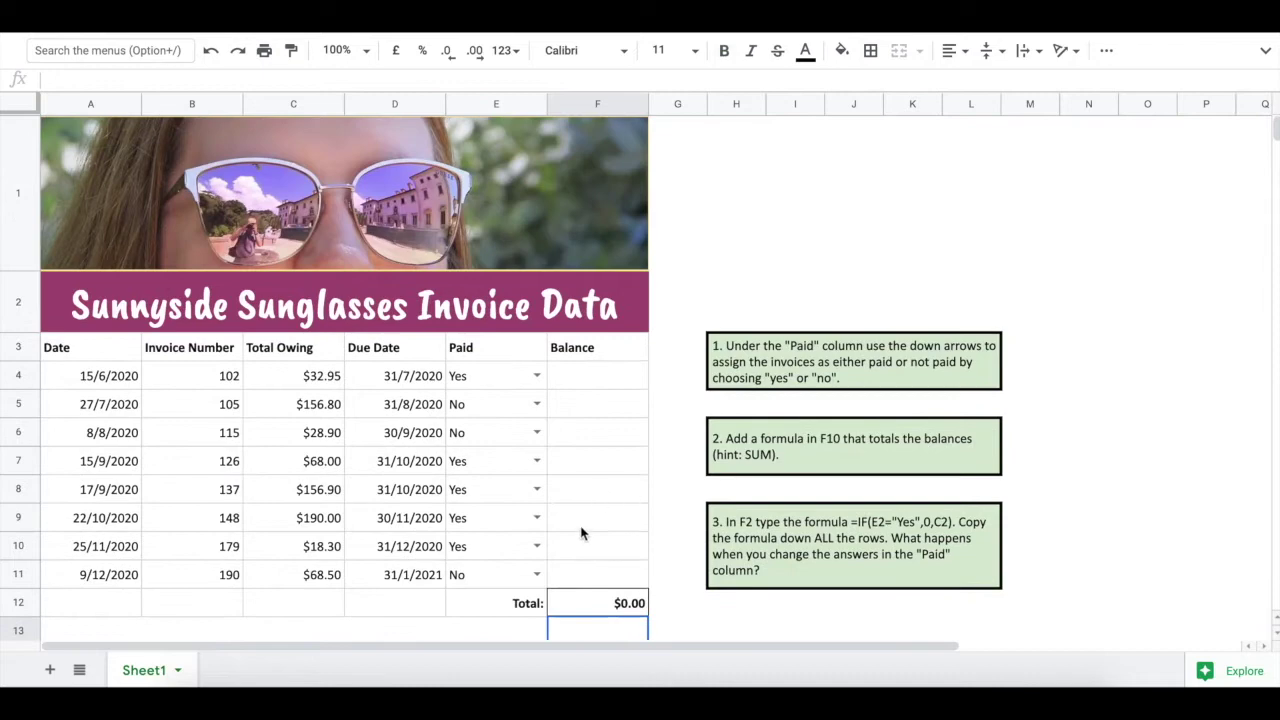
pyautogui.doubleClick(632, 380)
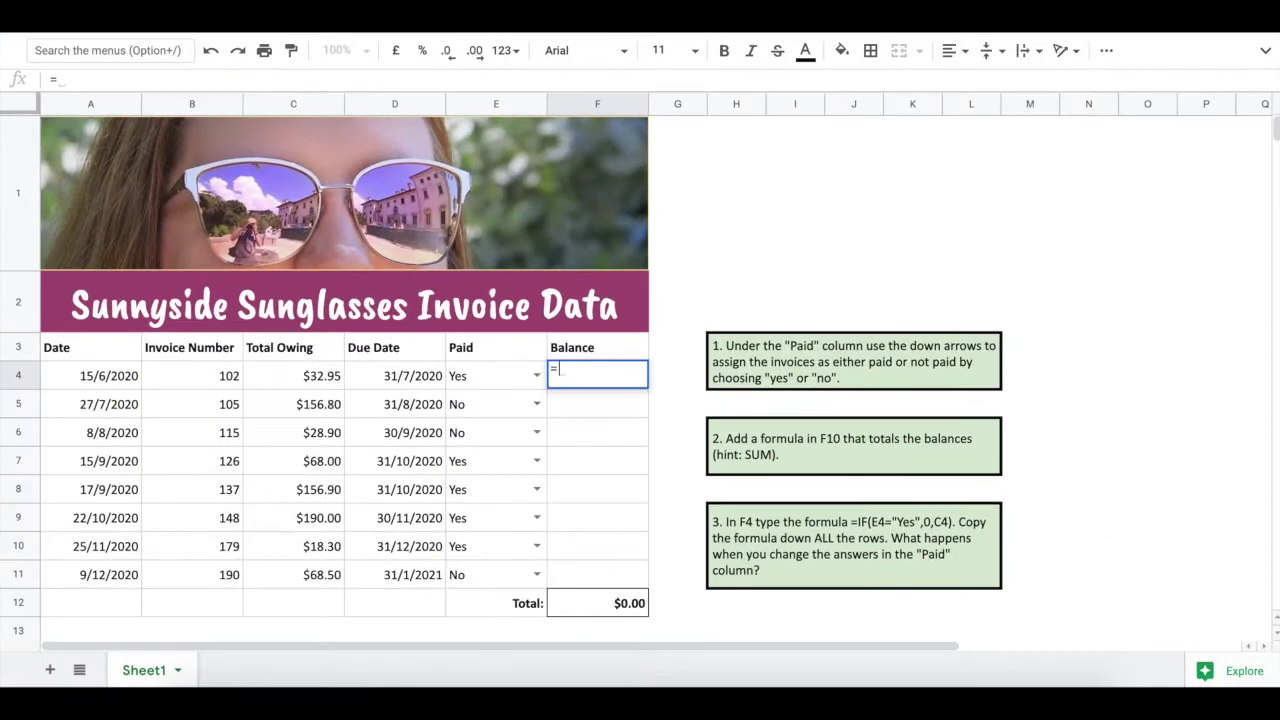
# Step: Enter =IF(E4="Yes",0,C4) in F4 so paid invoices show a zero balance
pyautogui.write('=if')
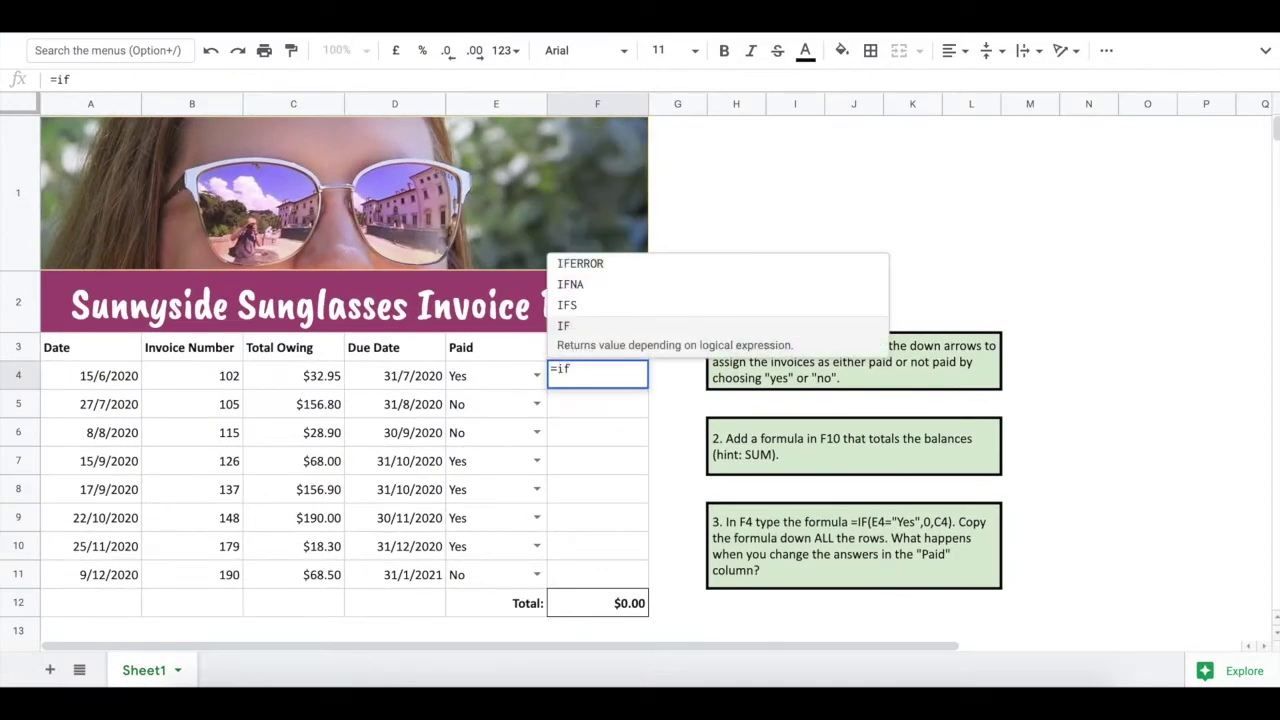
pyautogui.write('(e4')
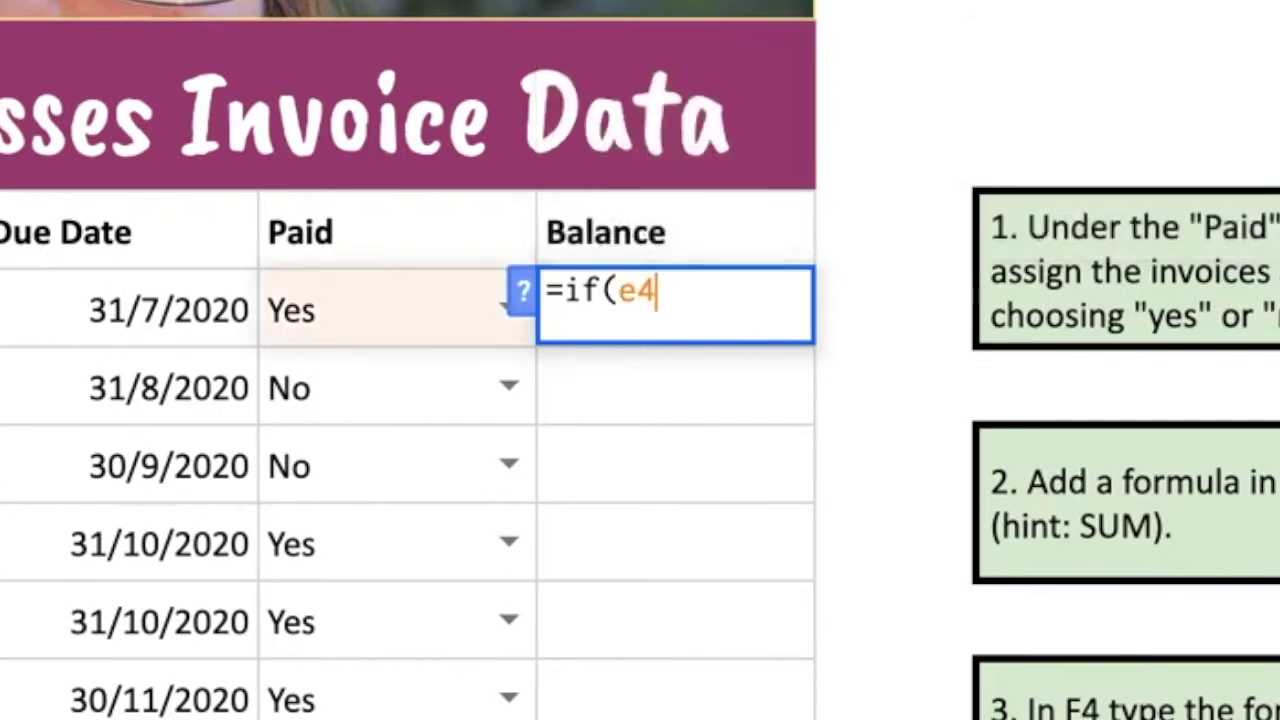
pyautogui.write('="')
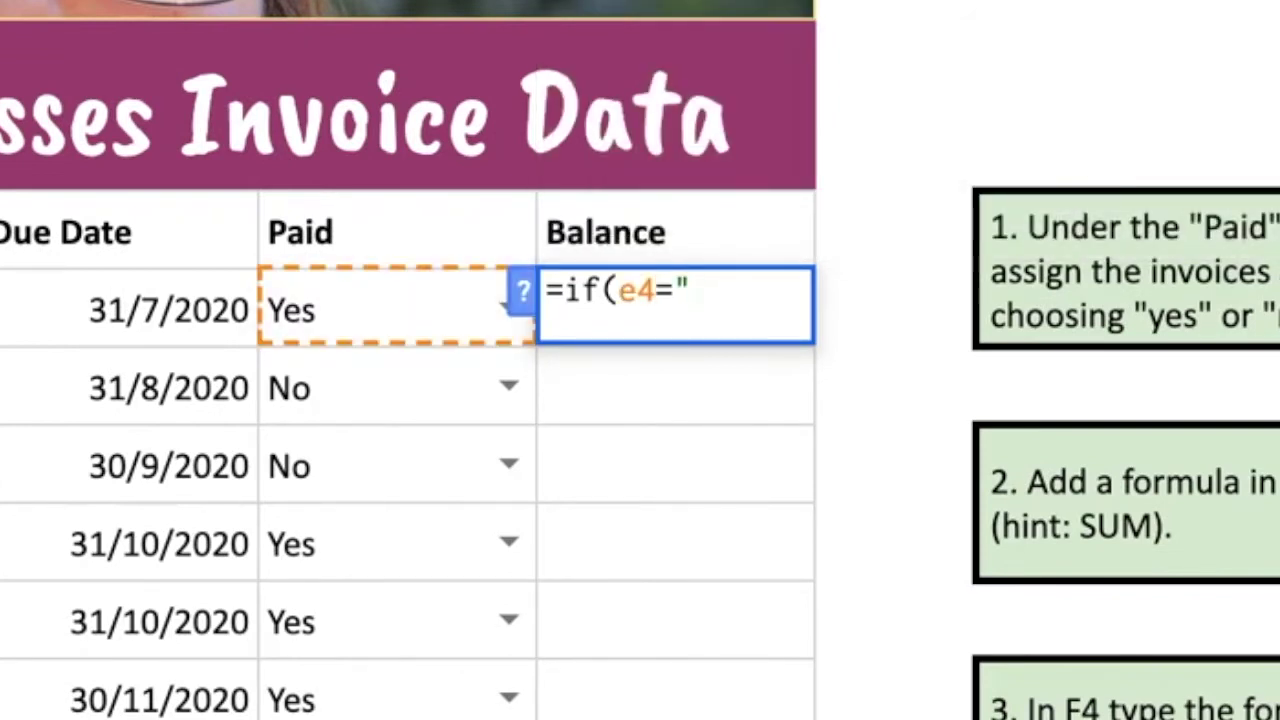
pyautogui.write('Yes')
pyautogui.write('"')
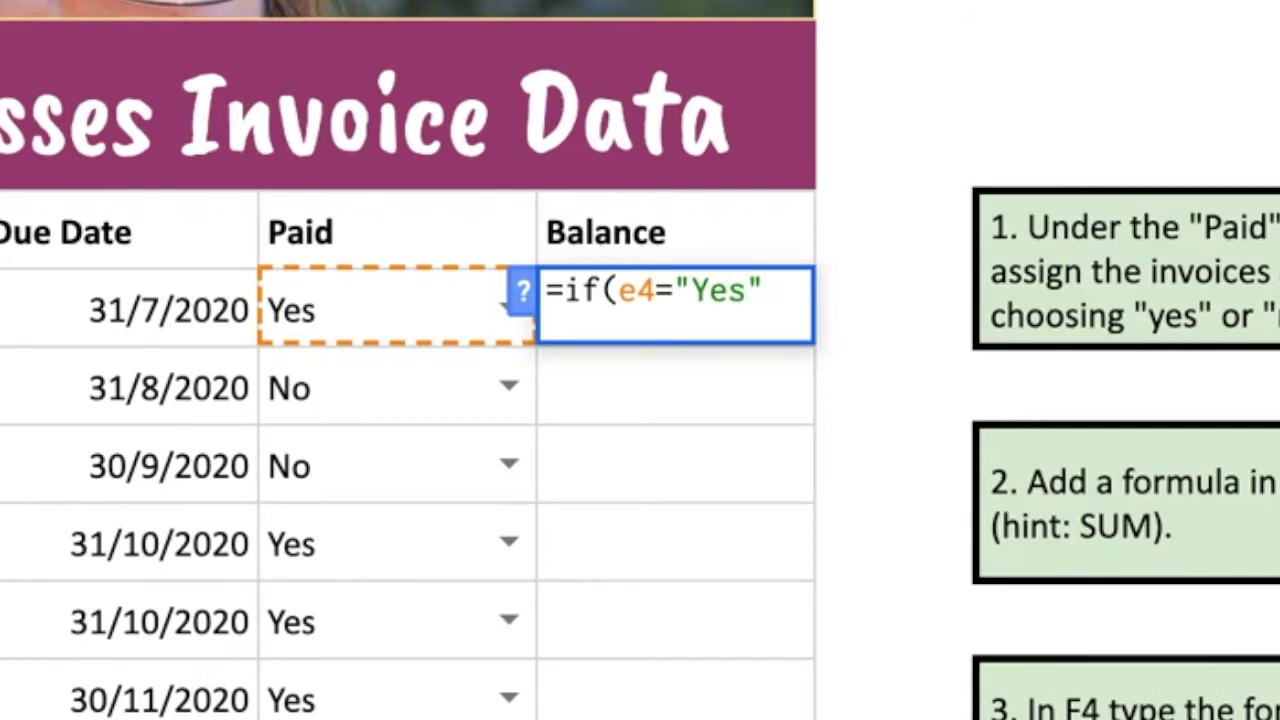
pyautogui.write(',')
pyautogui.write('0')
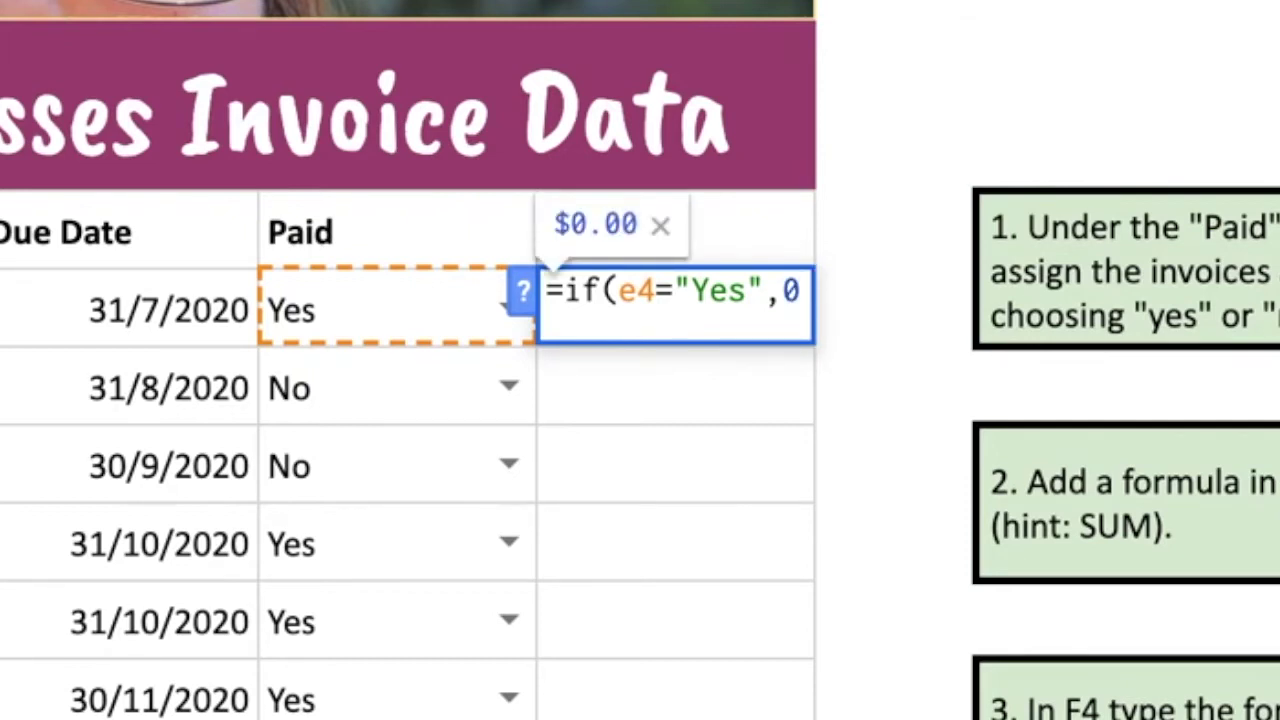
pyautogui.write(',')
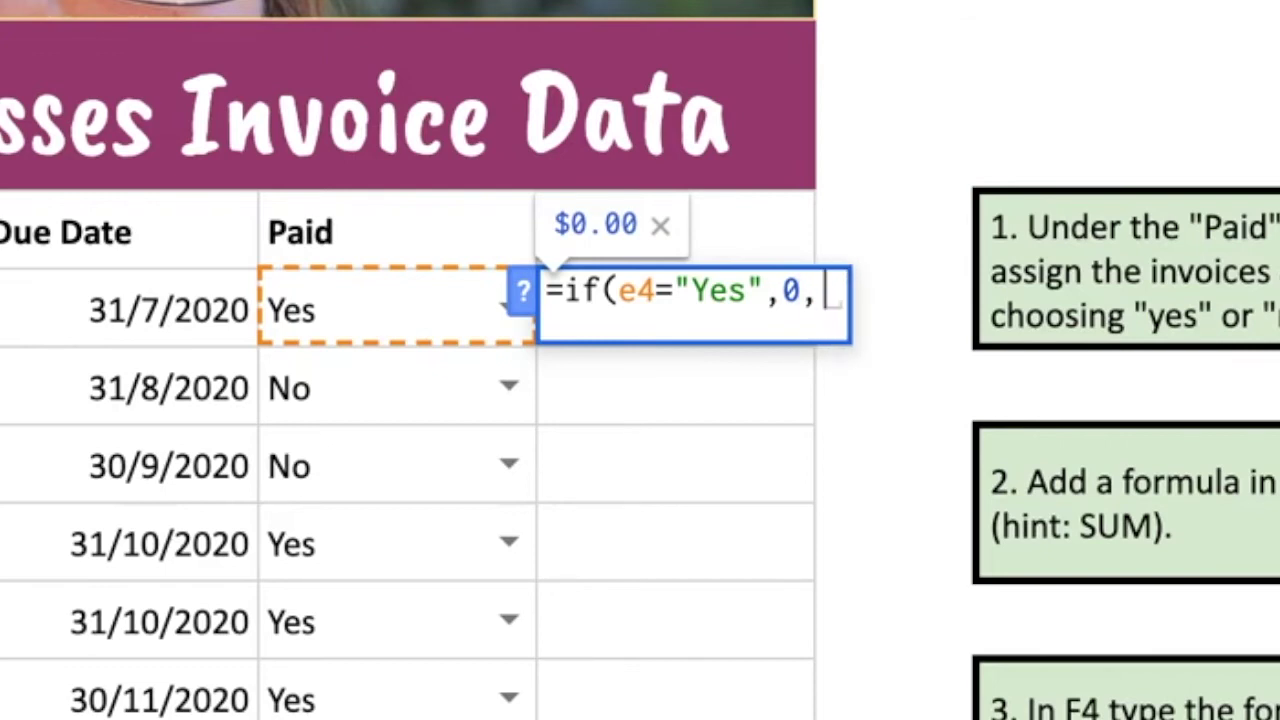
pyautogui.write('C4')
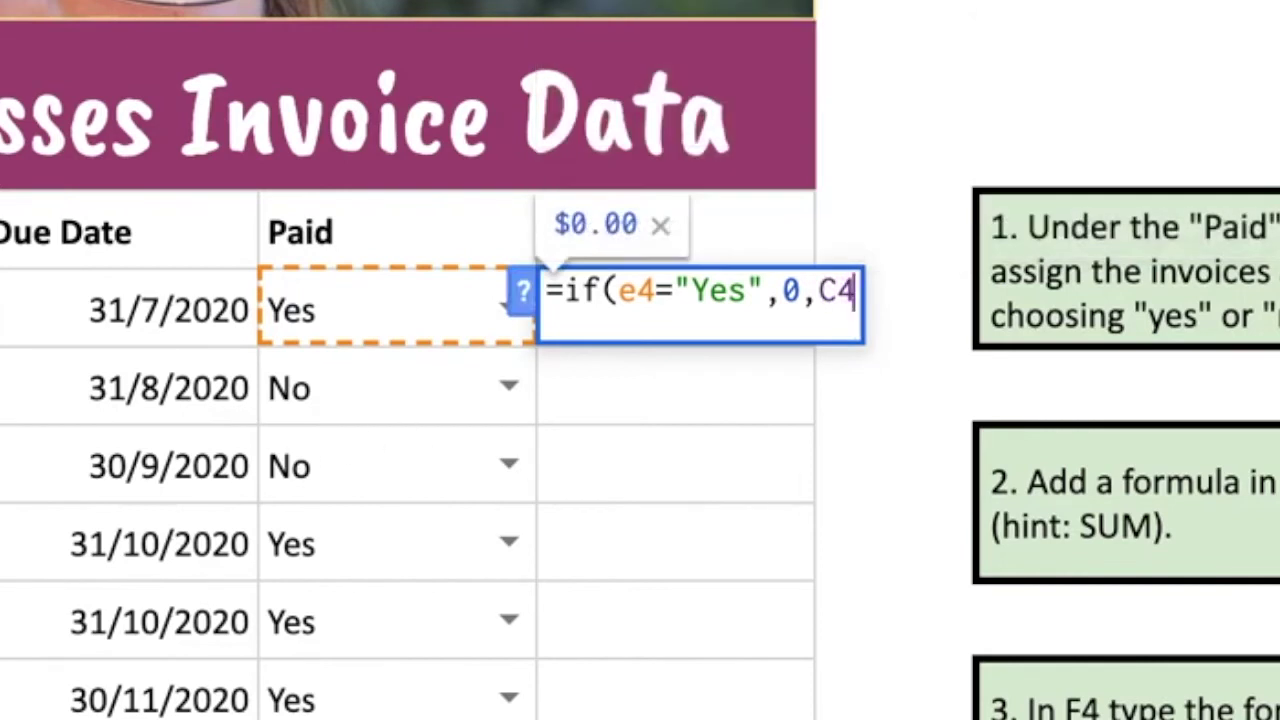
pyautogui.write(')')
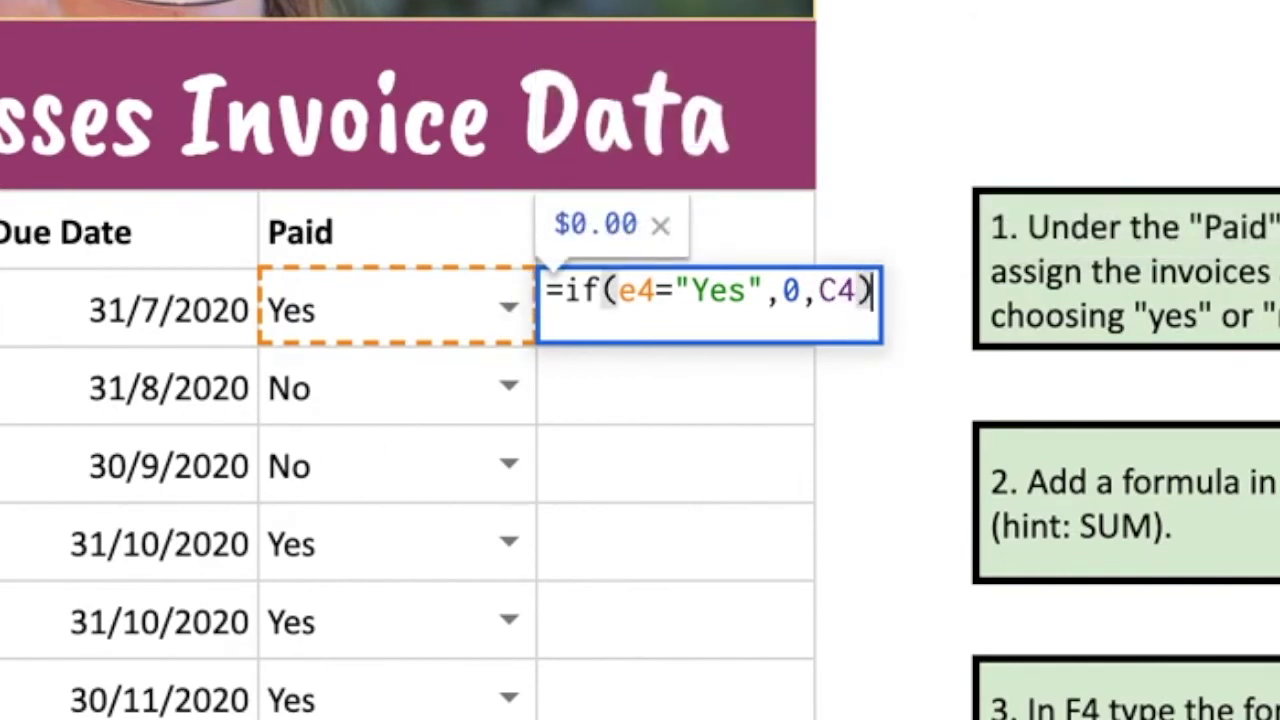
pyautogui.press('Return')
pyautogui.click(671, 290)
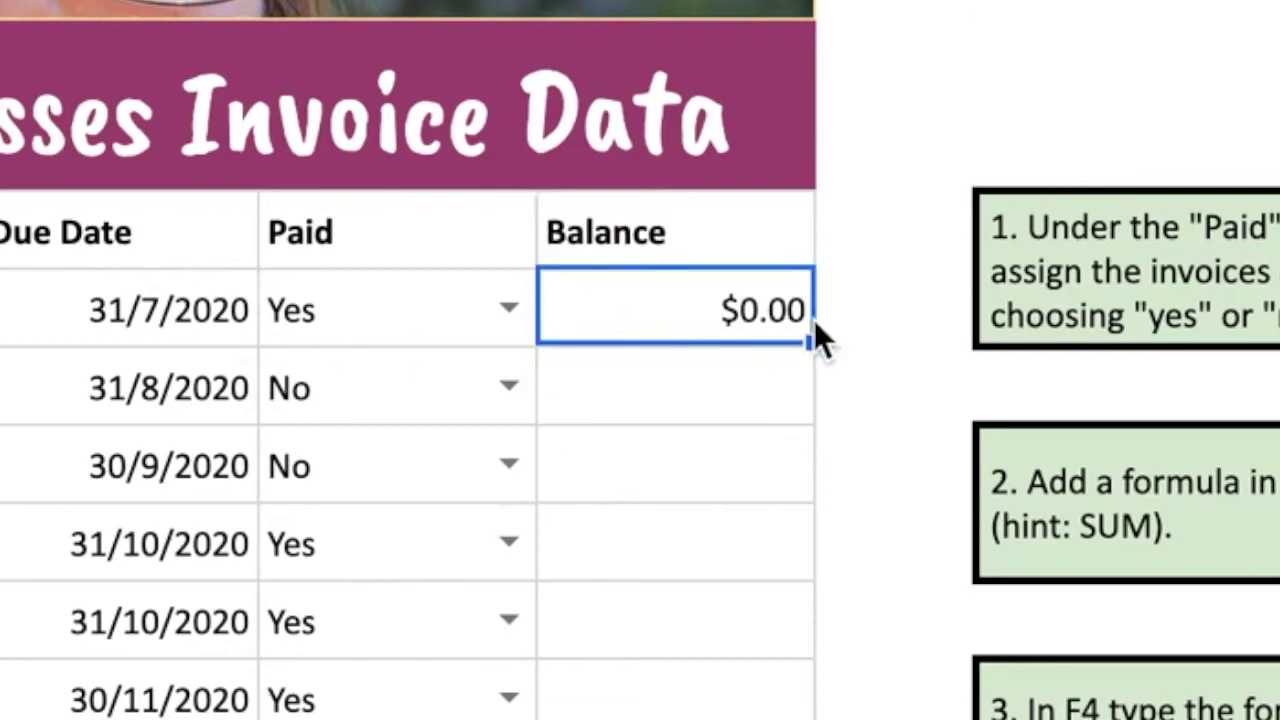
# Step: Fill the F4 balance formula down to F11 and mark invoices 105 and 115 paid
pyautogui.moveTo(816, 343); pyautogui.dragTo(792, 592)
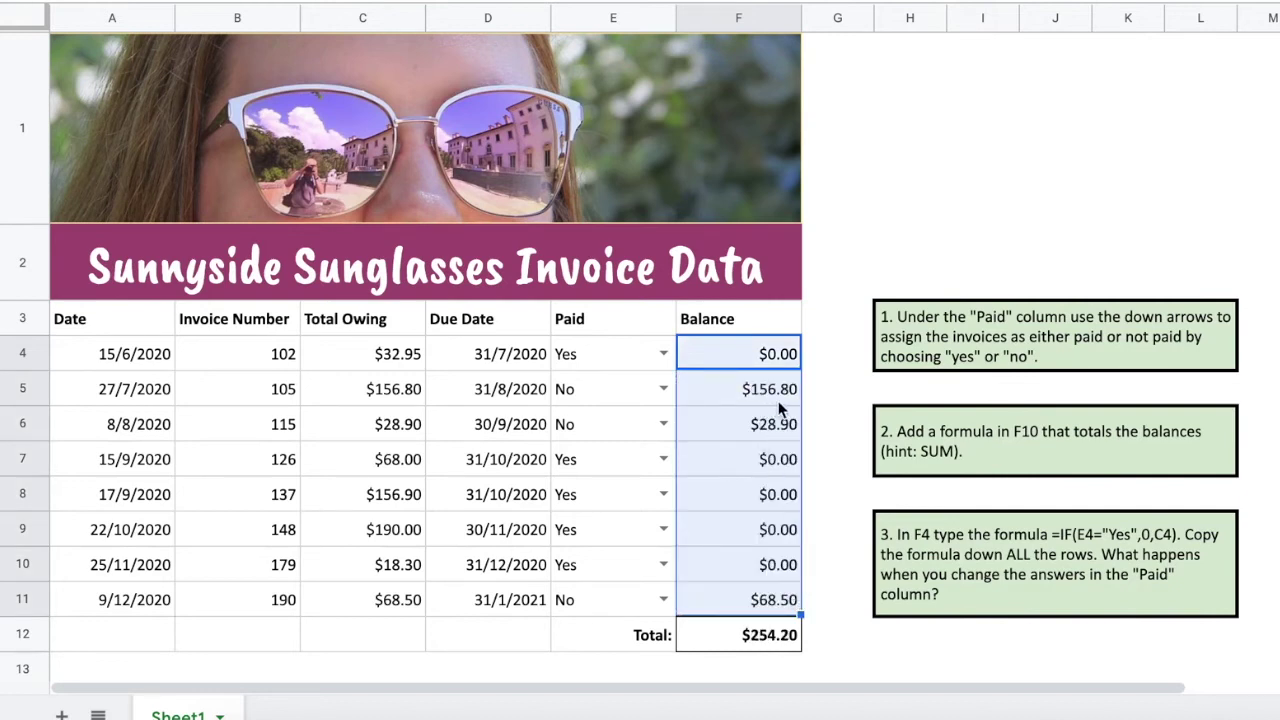
pyautogui.click(769, 396)
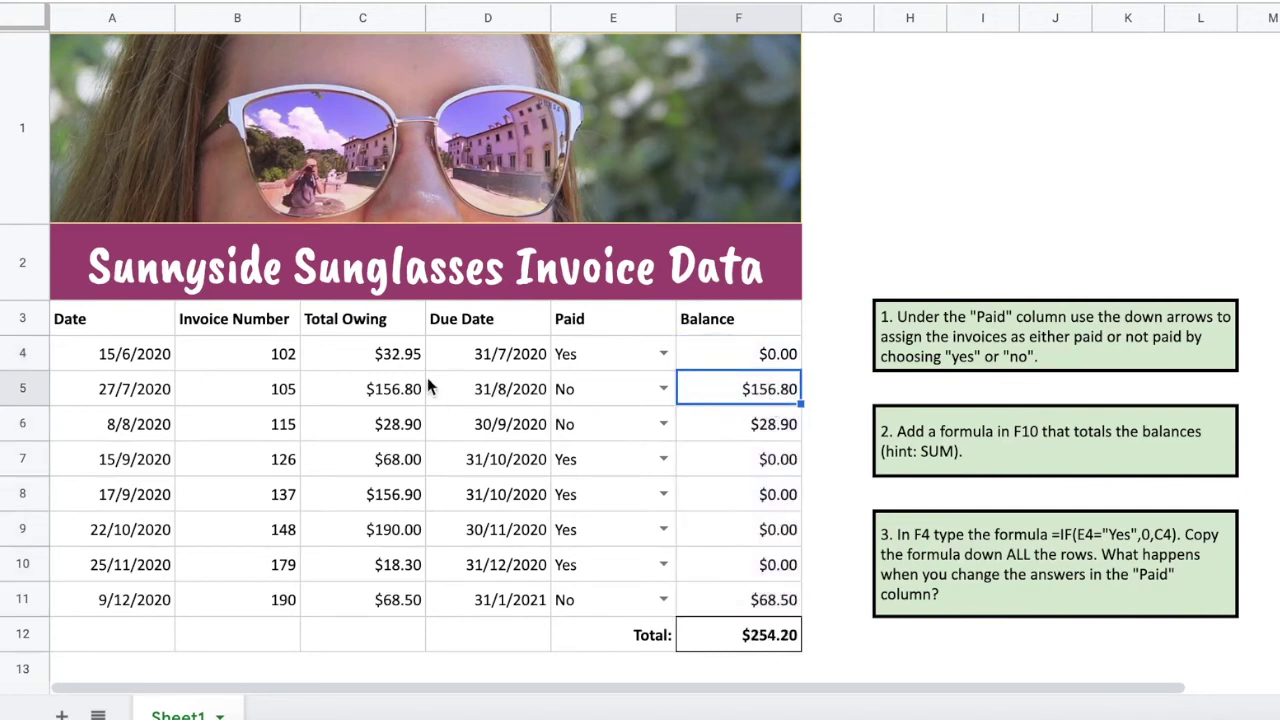
pyautogui.click(665, 390)
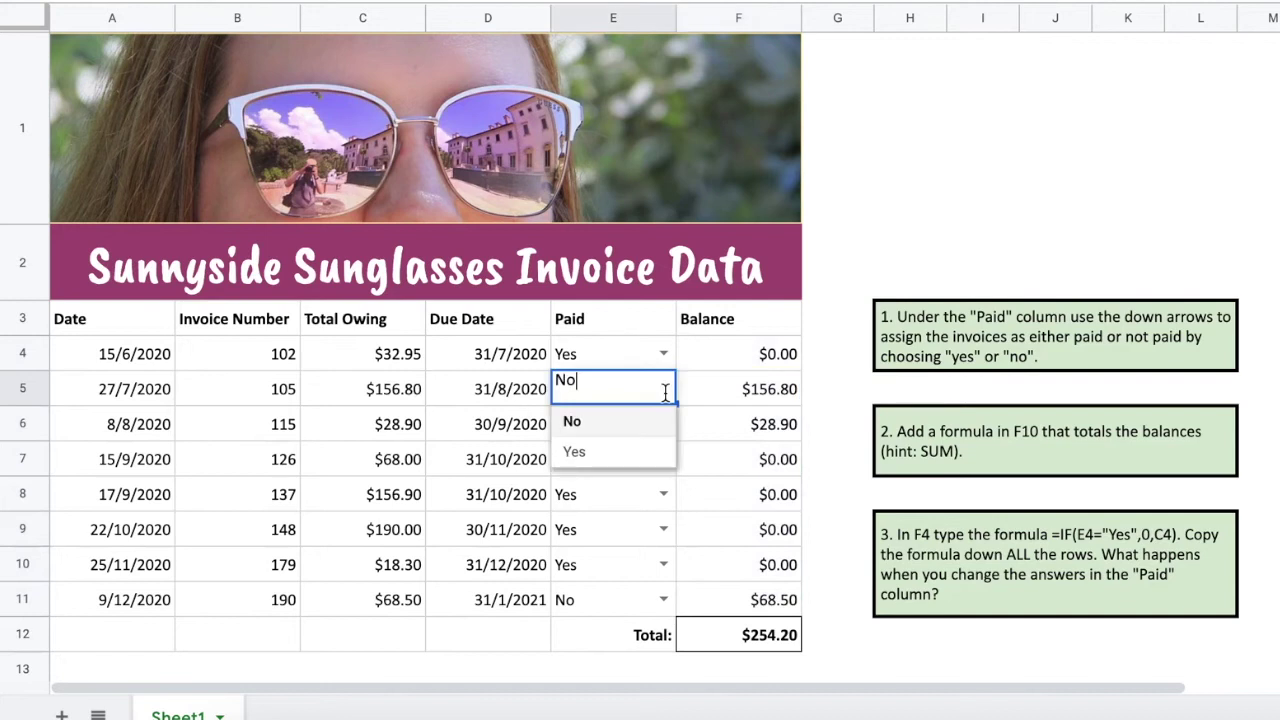
pyautogui.click(621, 458)
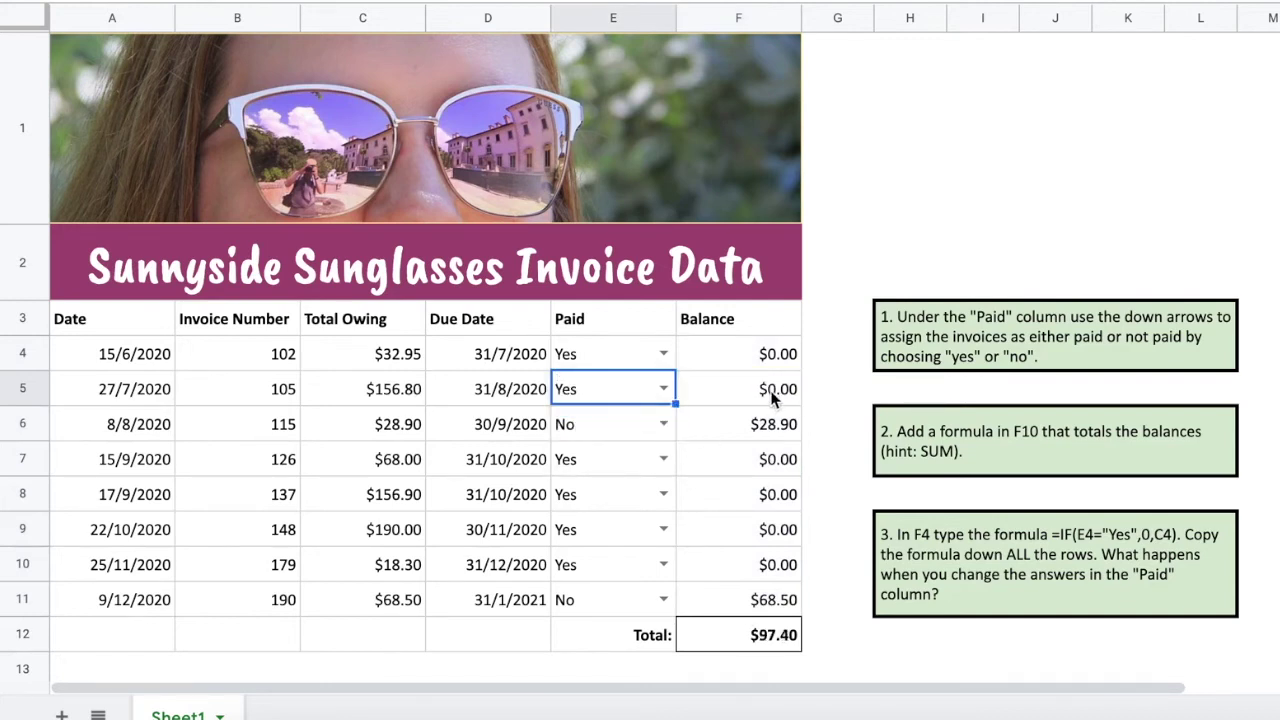
pyautogui.click(663, 424)
pyautogui.click(631, 489)
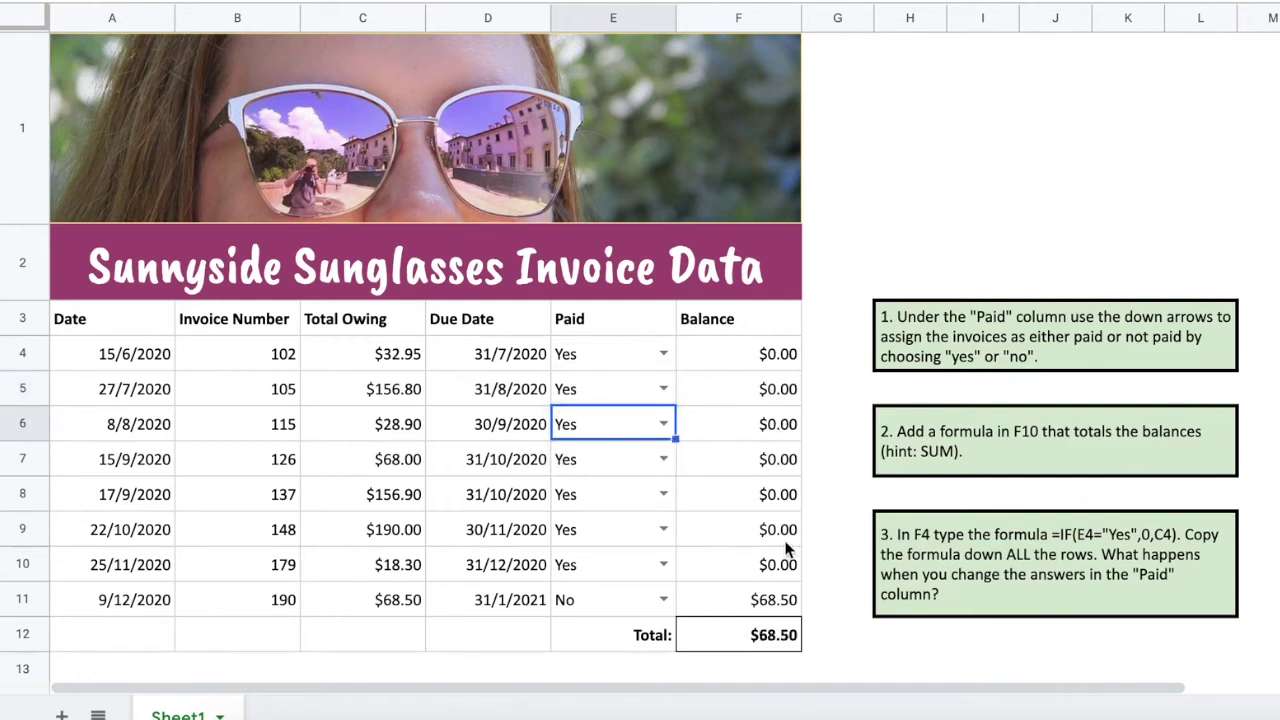
# Step: Mark invoice 190 paid and invoice 102 unpaid, bringing the total to $32.95
pyautogui.click(663, 598)
pyautogui.click(657, 564)
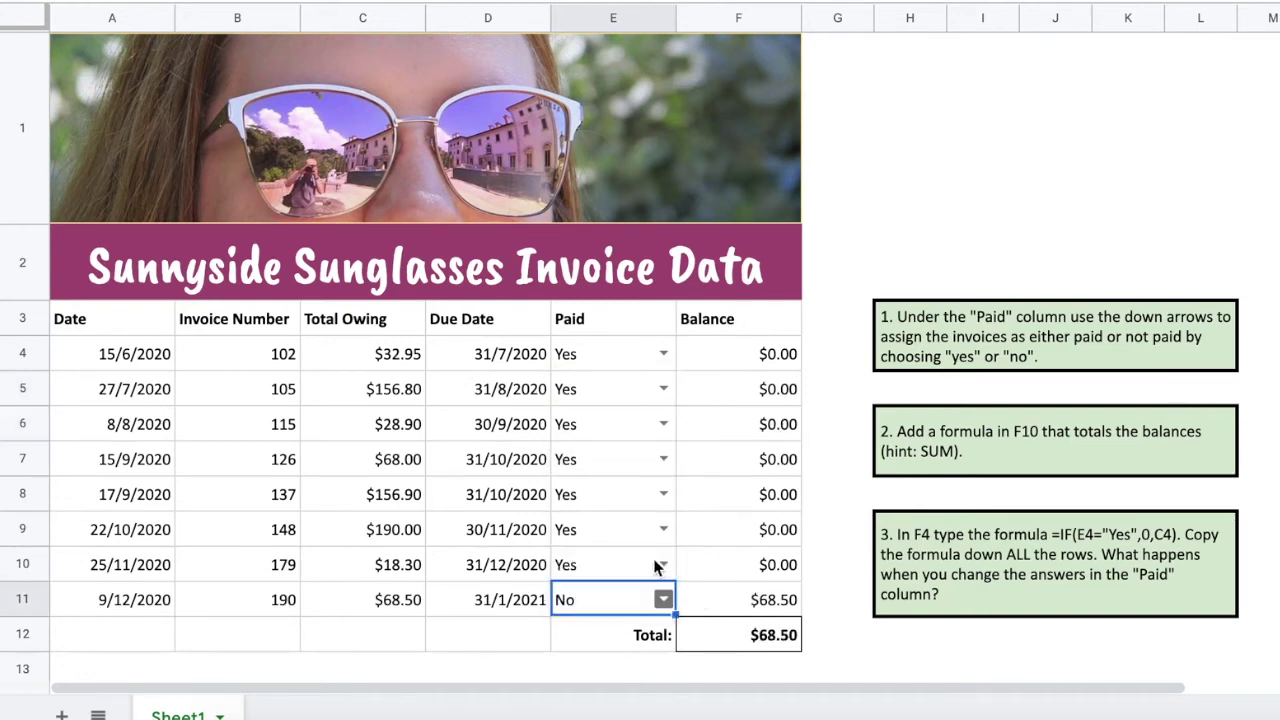
pyautogui.press('Return')
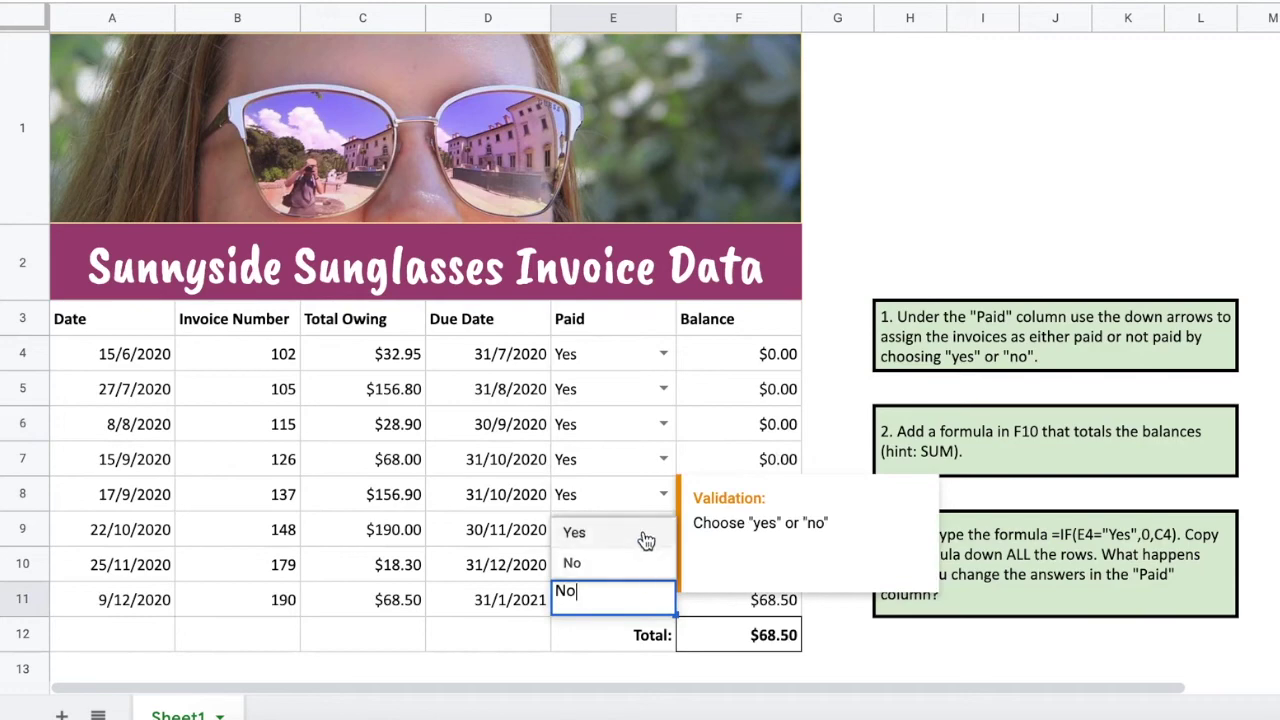
pyautogui.click(645, 531)
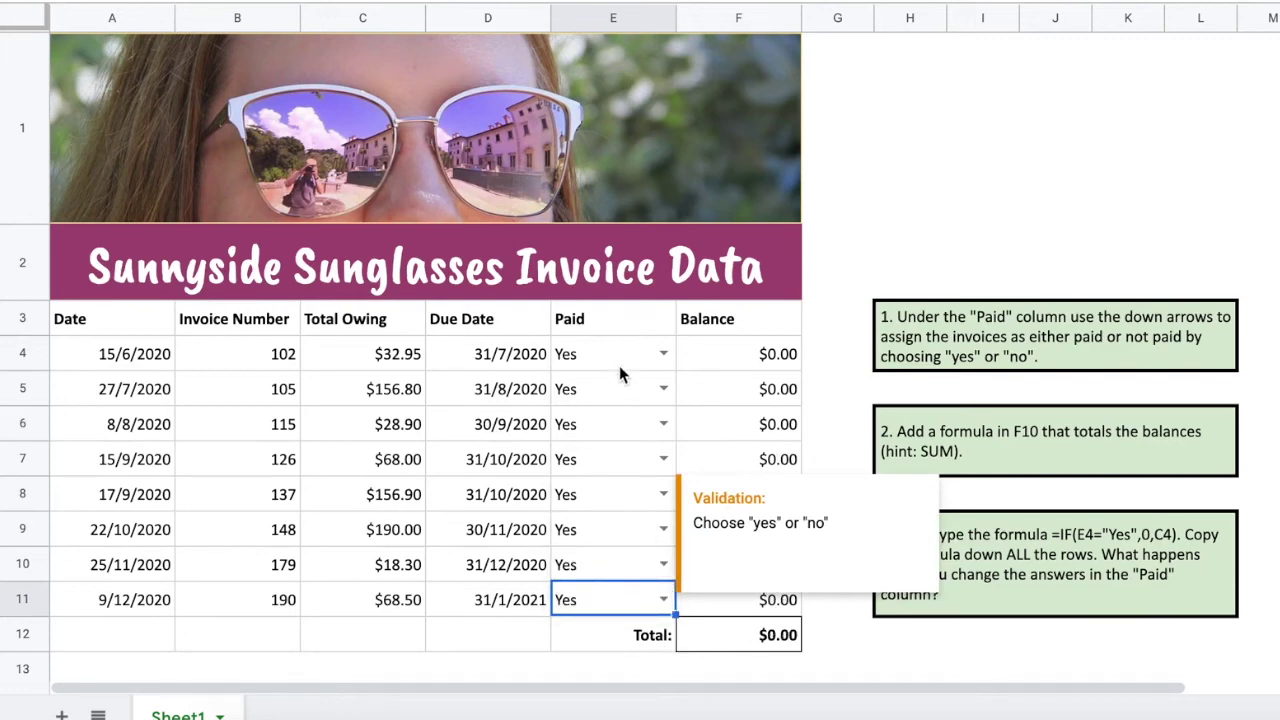
pyautogui.click(761, 355)
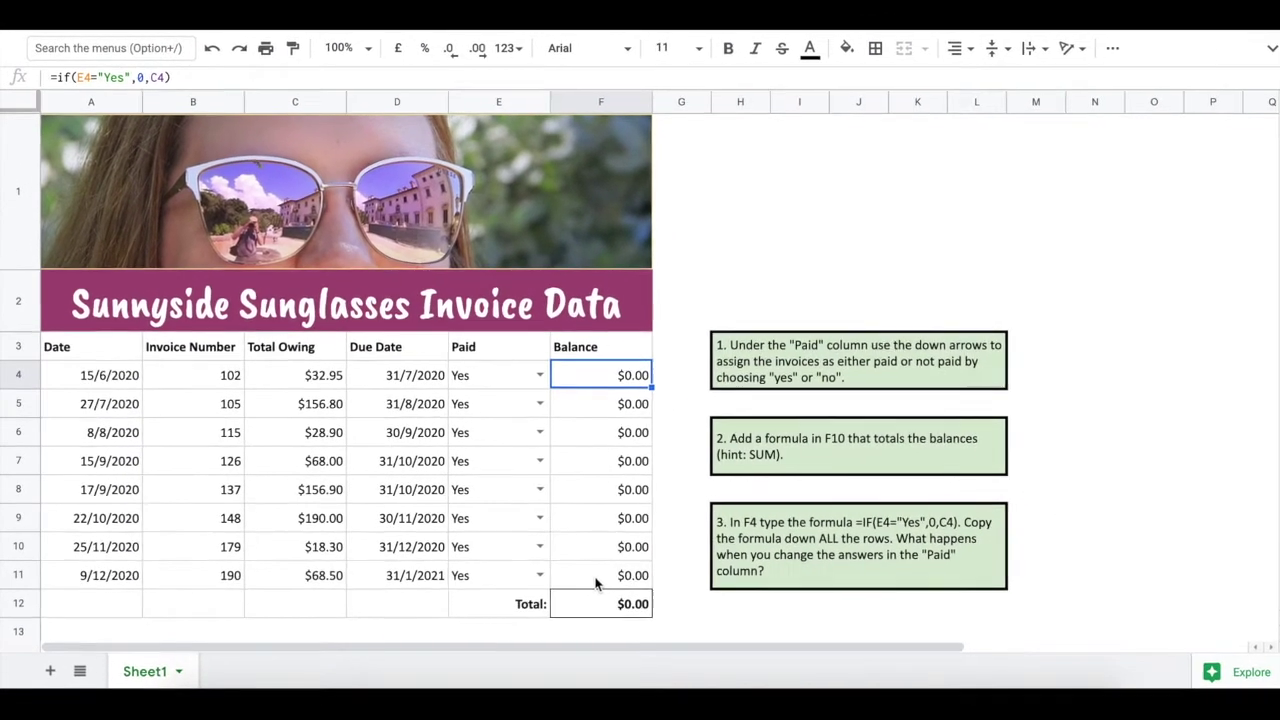
pyautogui.click(528, 388)
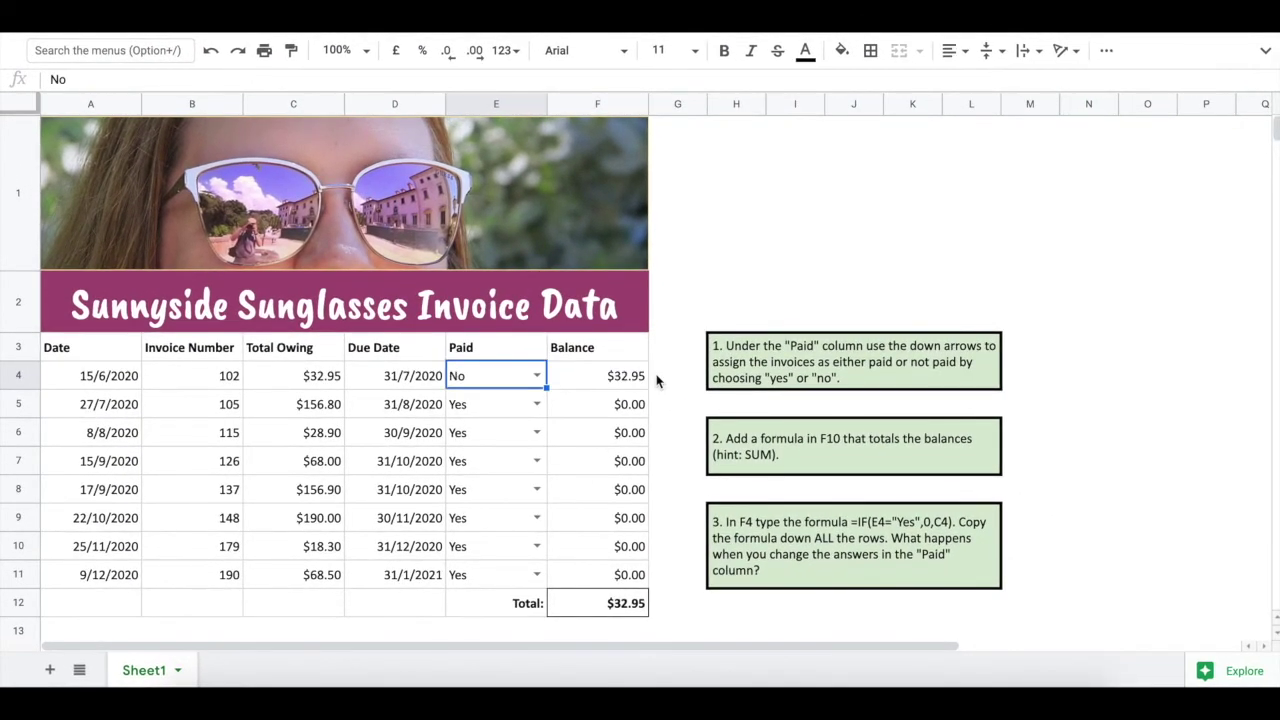